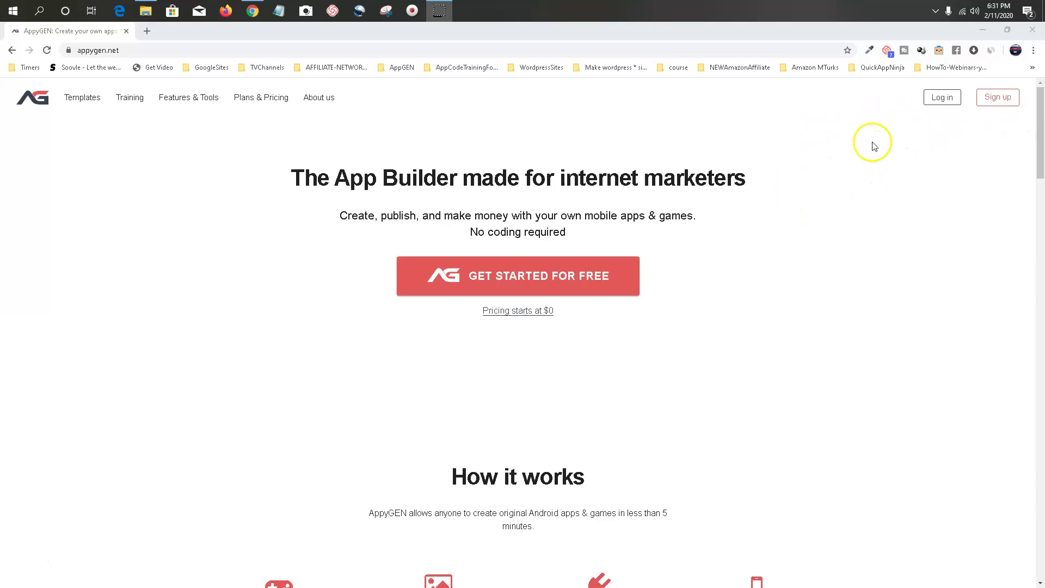
Step: Log in with the autofilled credentials and go to the empty Apps list
click(941, 100)
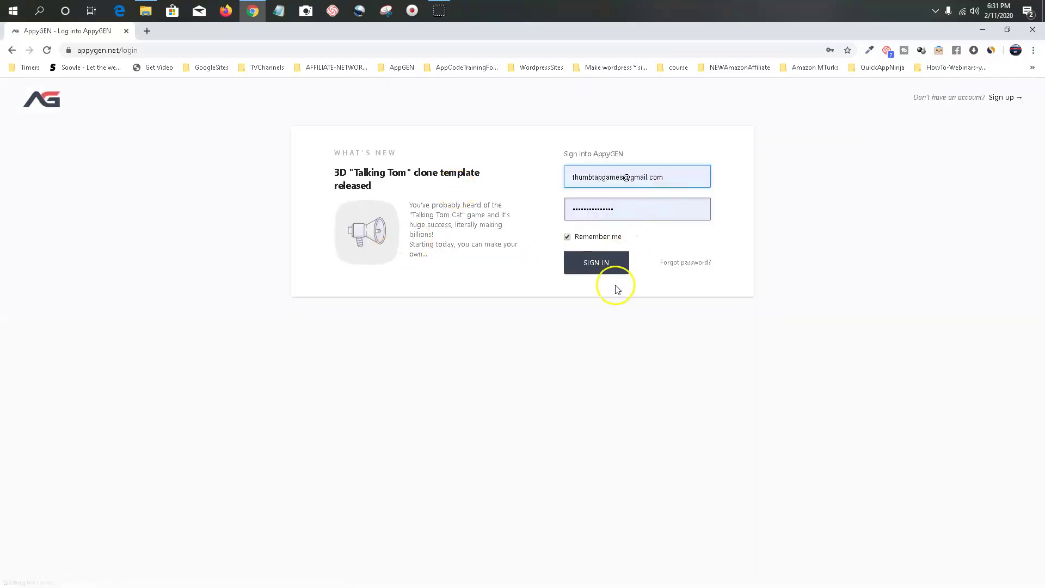
click(597, 262)
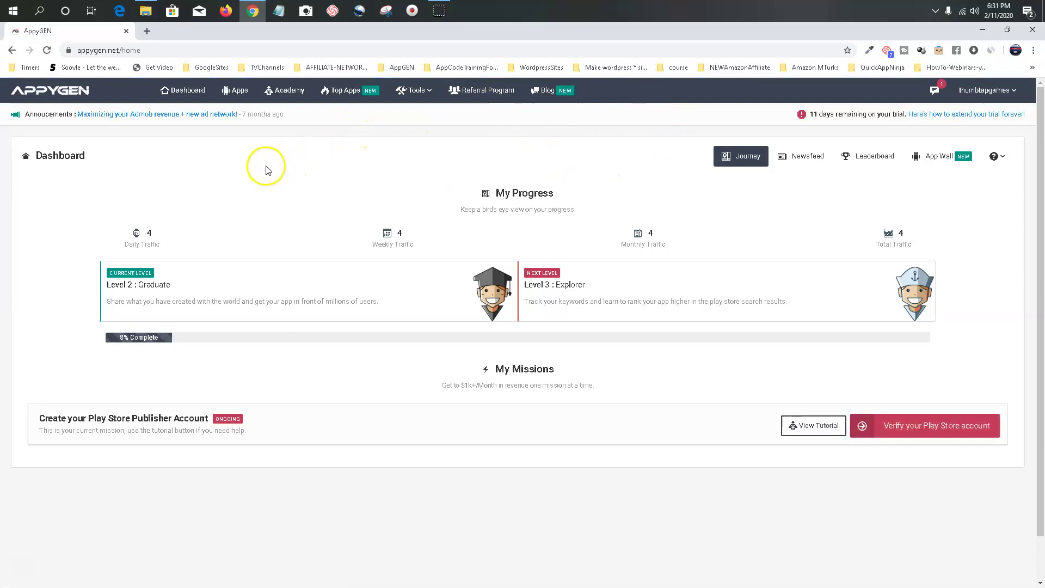
click(240, 92)
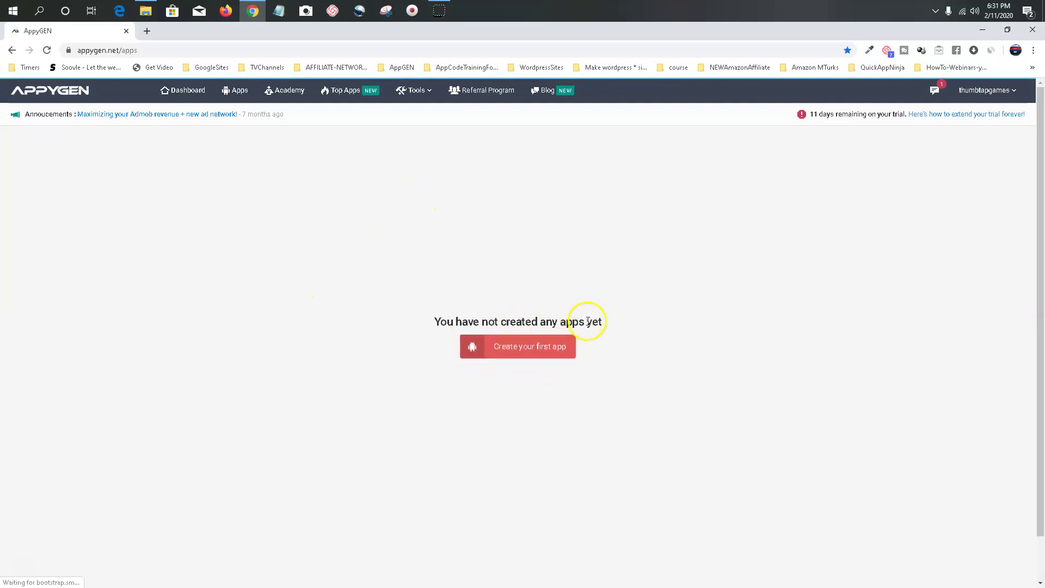
Step: Start creating a first app and browse the free templates
click(533, 355)
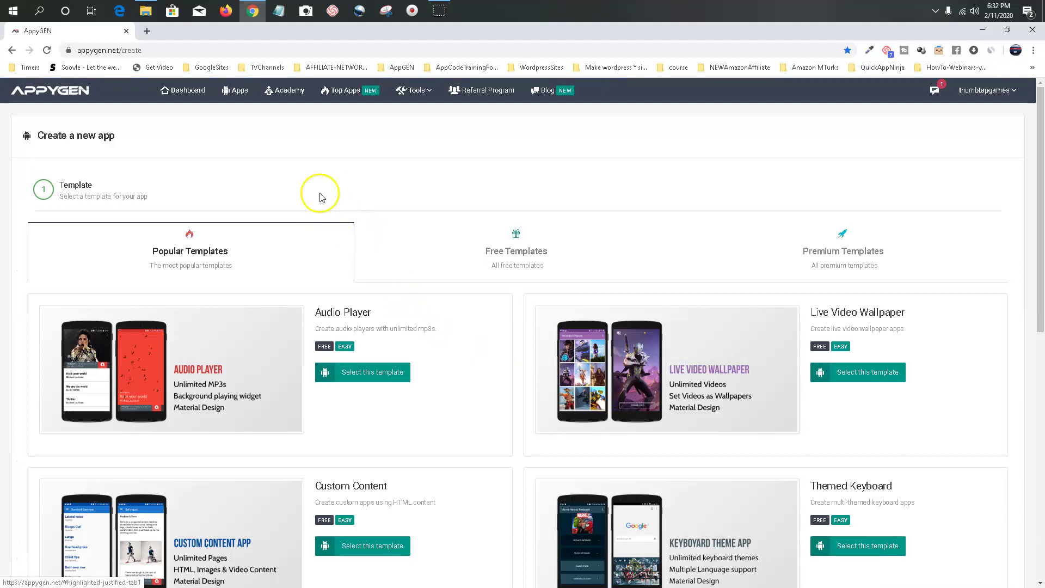
scroll(327, 194, down, 1)
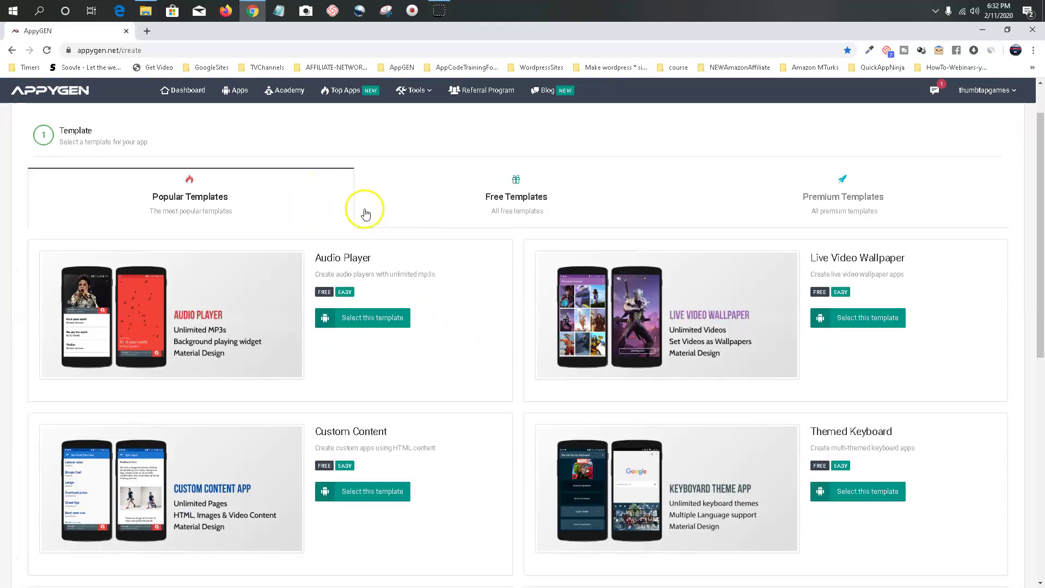
scroll(381, 213, down, 8)
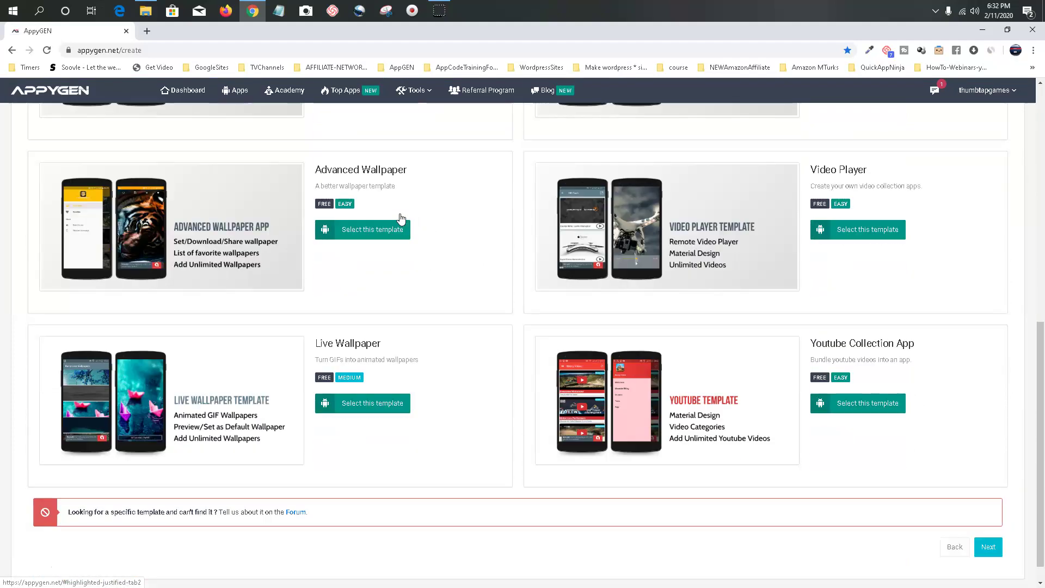
scroll(400, 217, up, 9)
scroll(400, 218, down, 6)
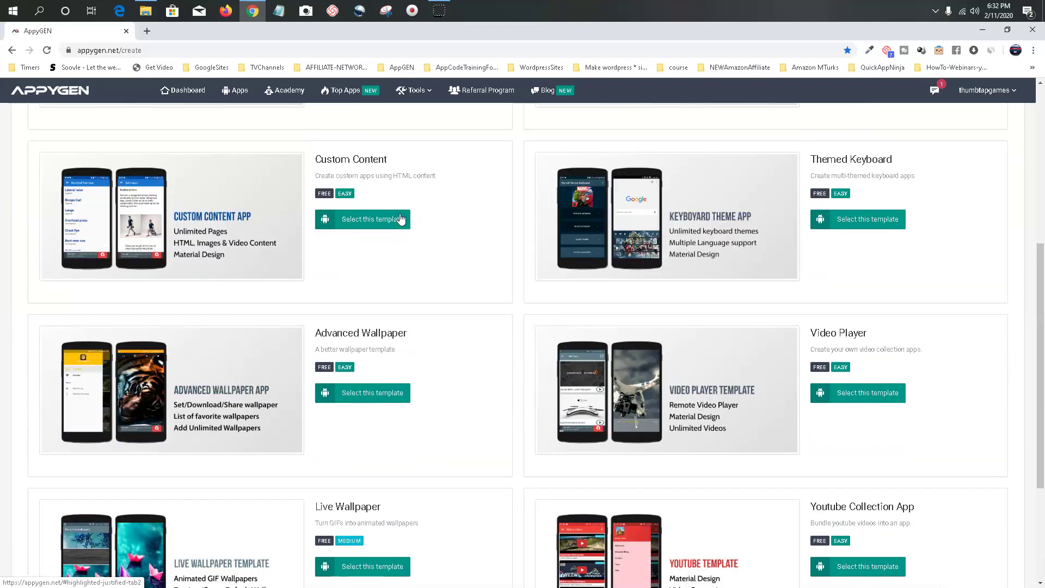
scroll(400, 218, down, 3)
scroll(402, 217, up, 9)
click(558, 246)
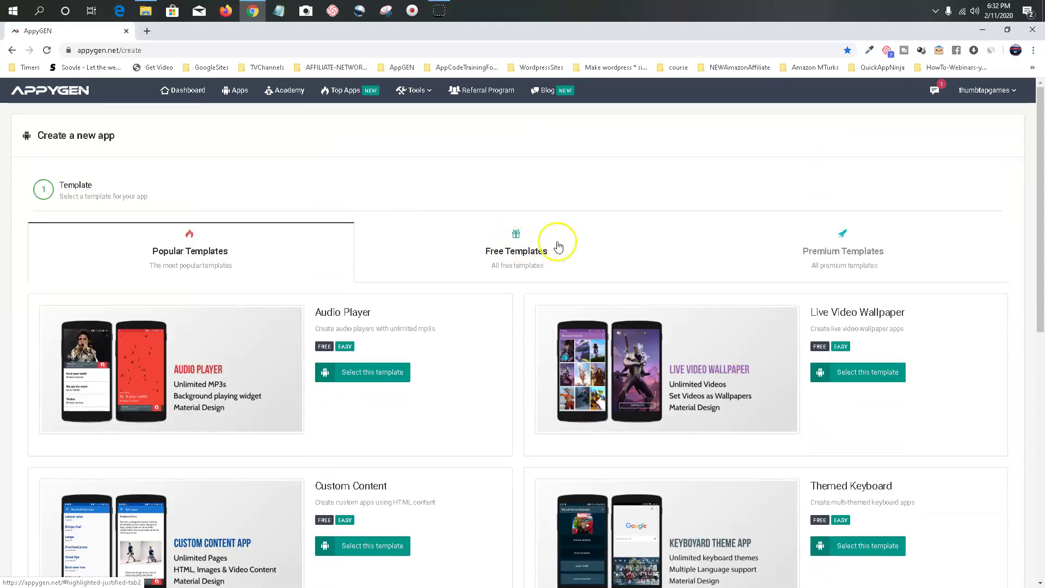
scroll(572, 244, down, 4)
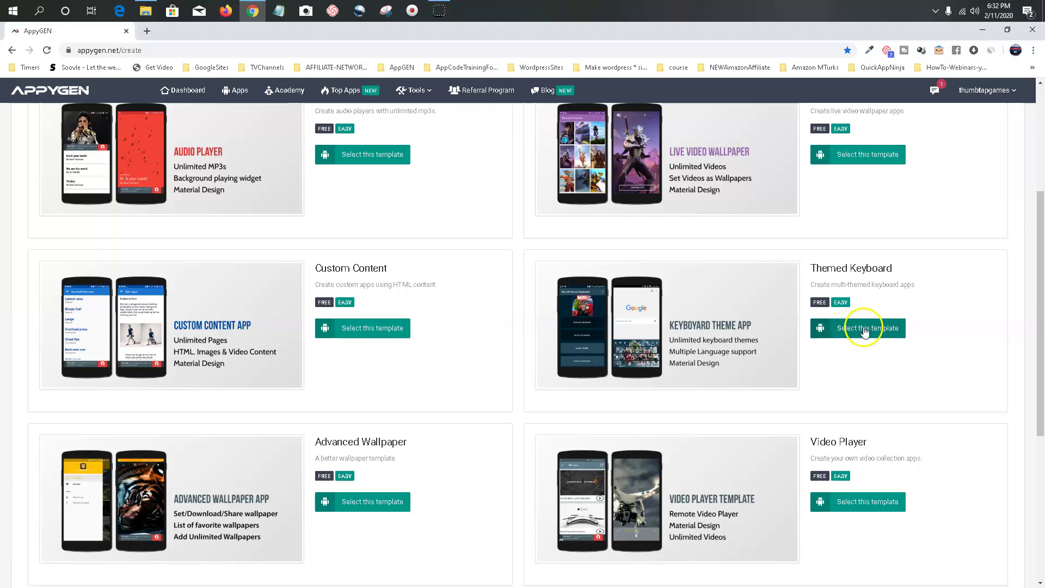
Step: Preview the Themed Keyboard template image, then select that template
click(671, 328)
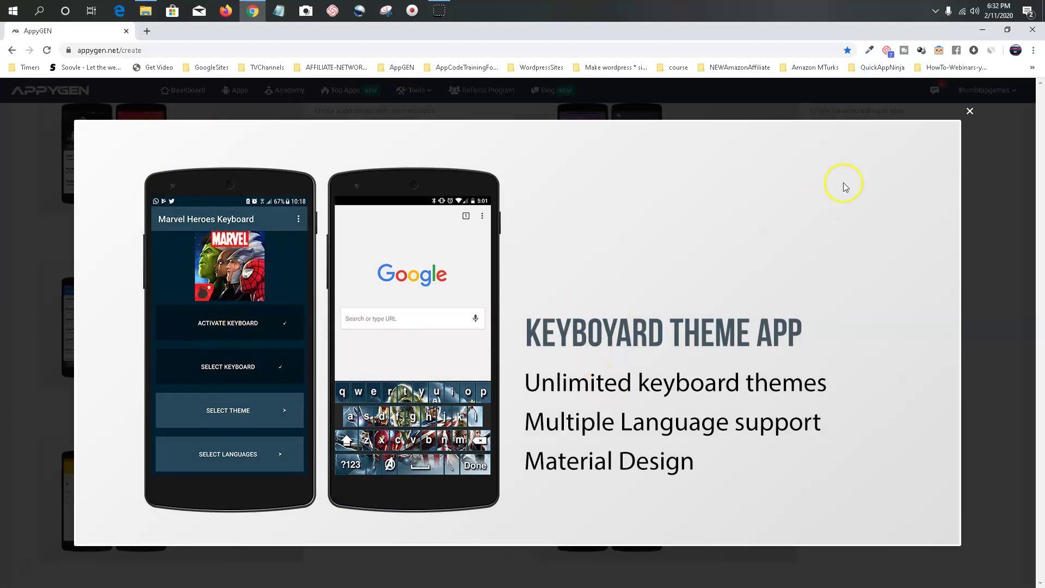
click(970, 113)
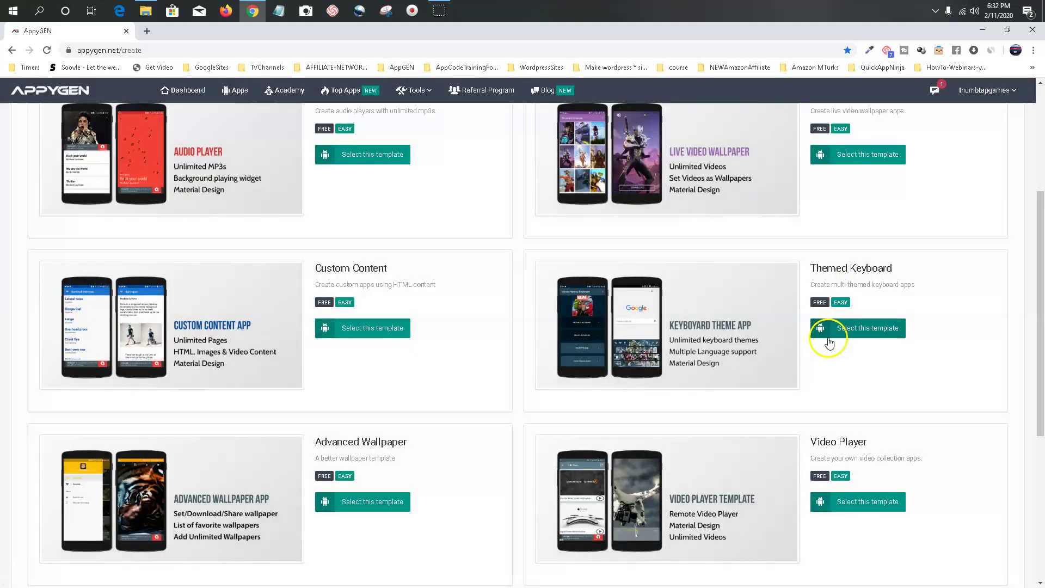
click(860, 333)
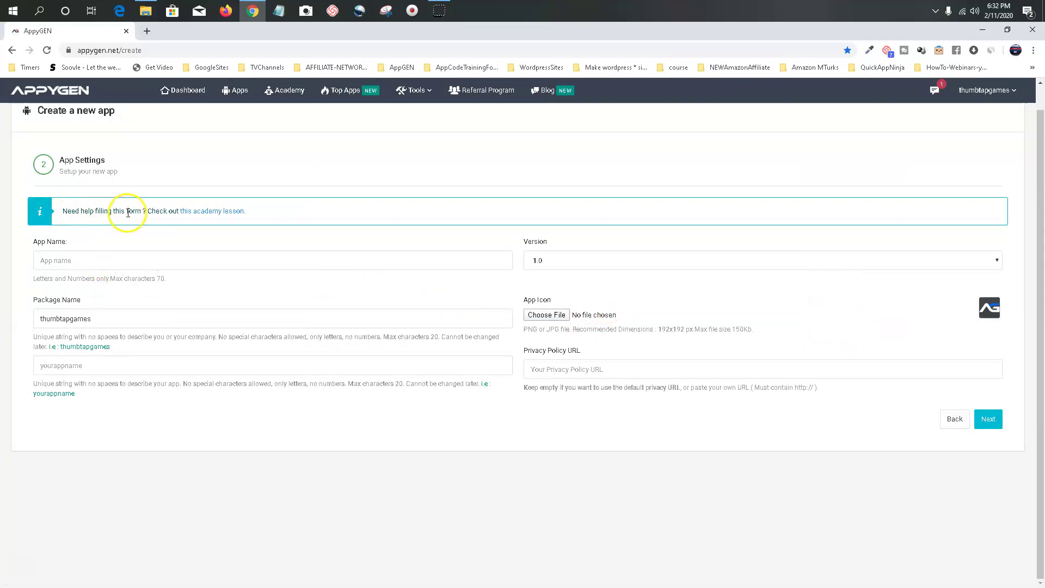
Step: Open the academy lesson link in a new tab and read through Steps 1–3
right_click(206, 216)
click(233, 220)
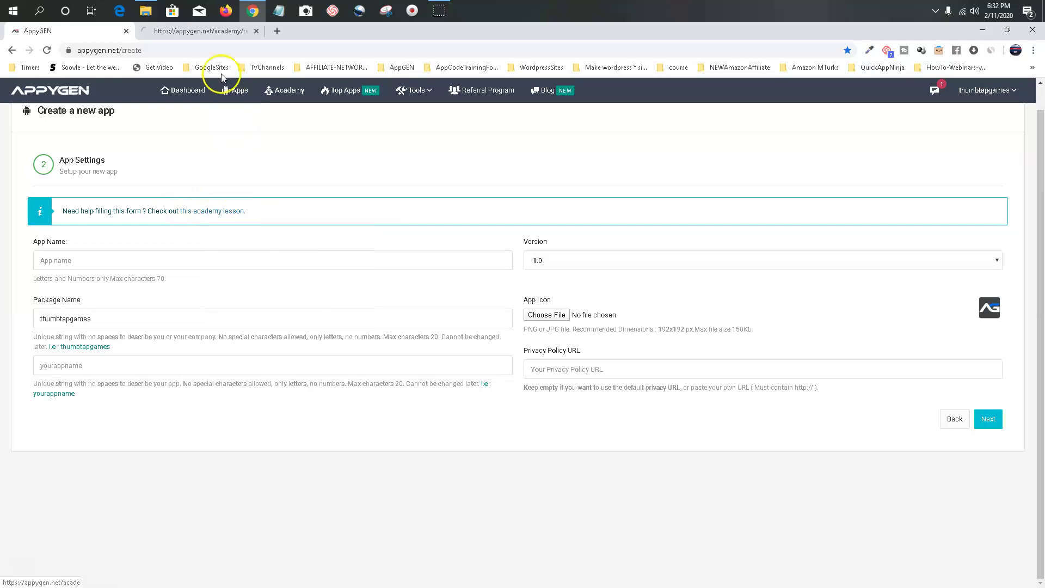
click(198, 31)
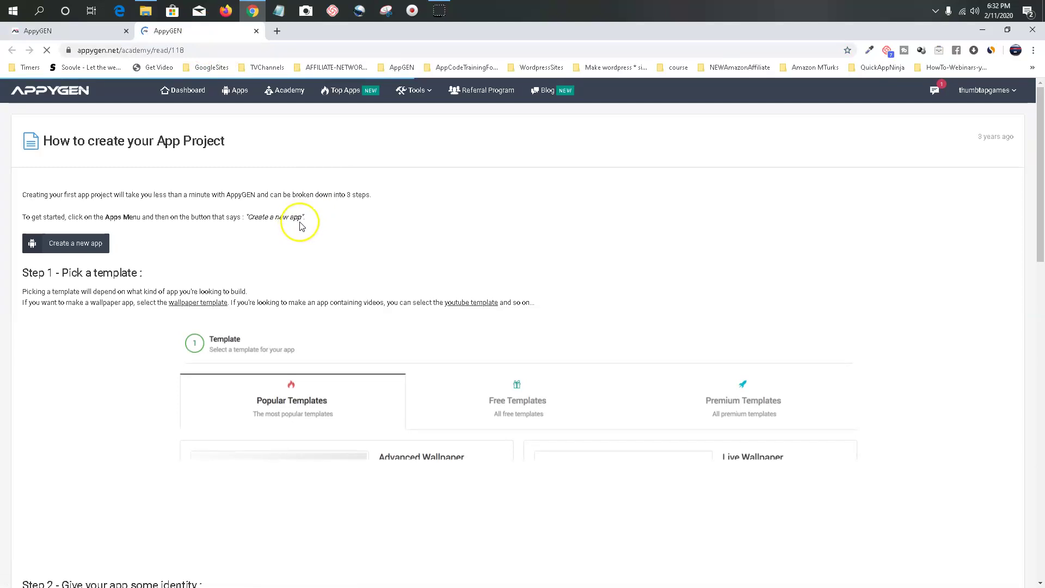
scroll(300, 226, down, 3)
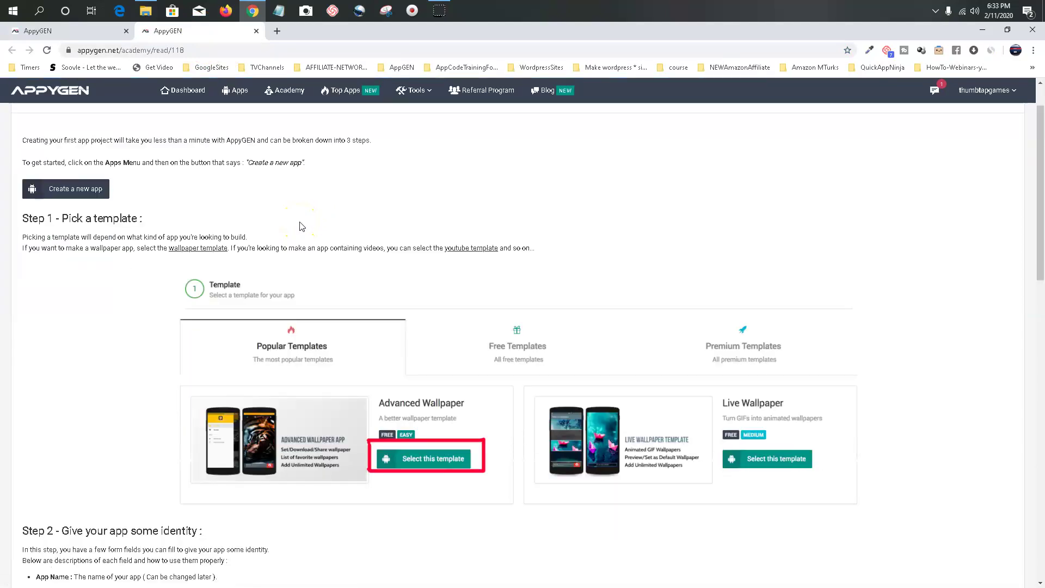
scroll(330, 277, down, 6)
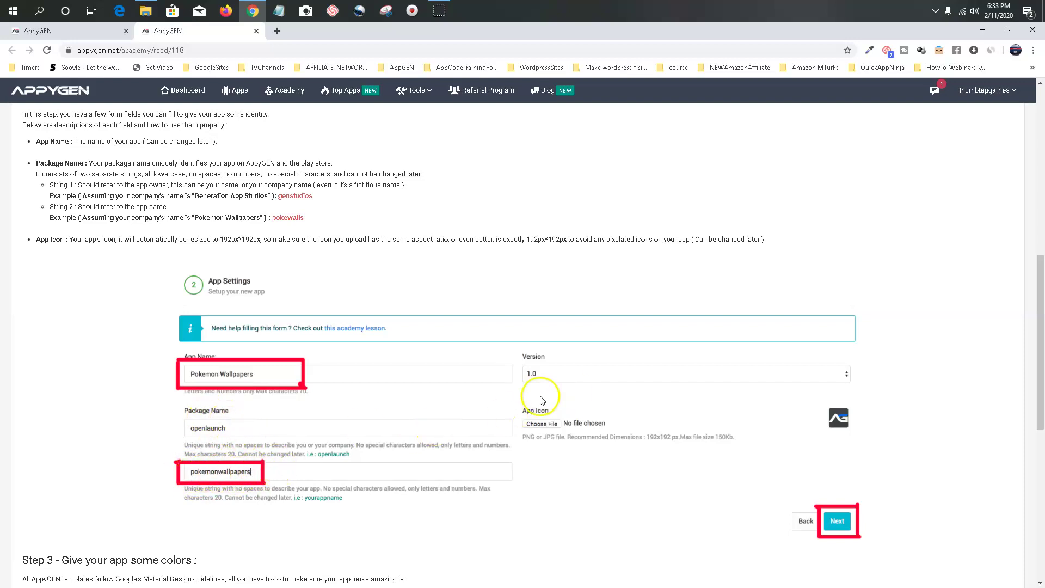
scroll(543, 400, down, 4)
scroll(542, 400, down, 4)
scroll(542, 401, up, 2)
scroll(495, 393, down, 1)
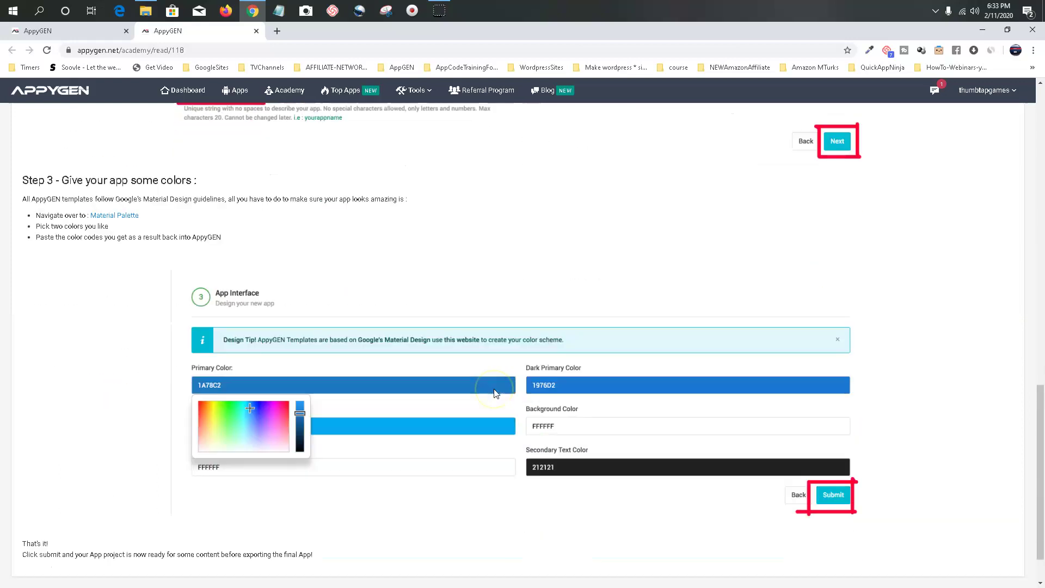
scroll(384, 374, down, 1)
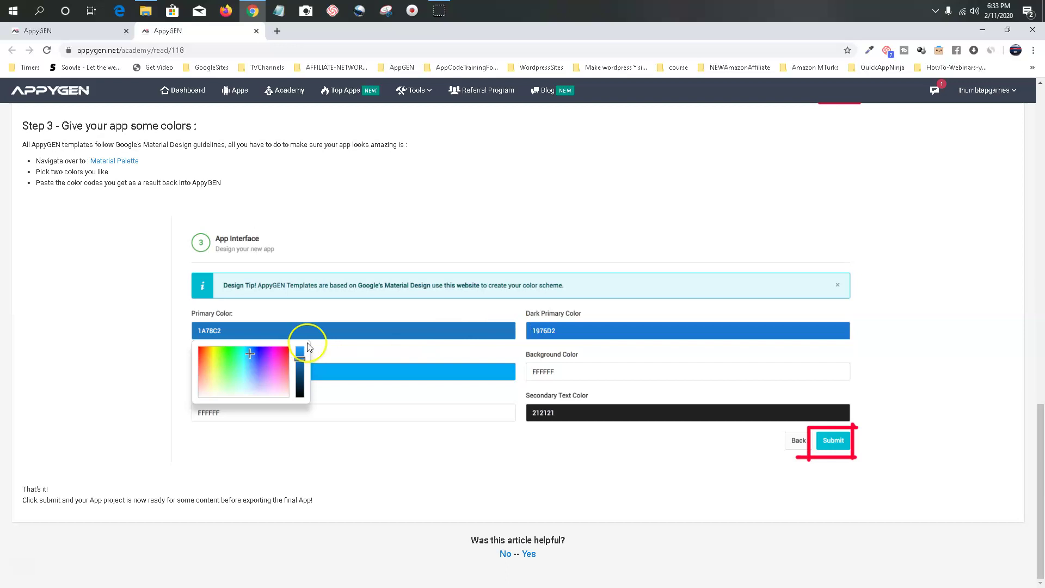
scroll(310, 345, up, 20)
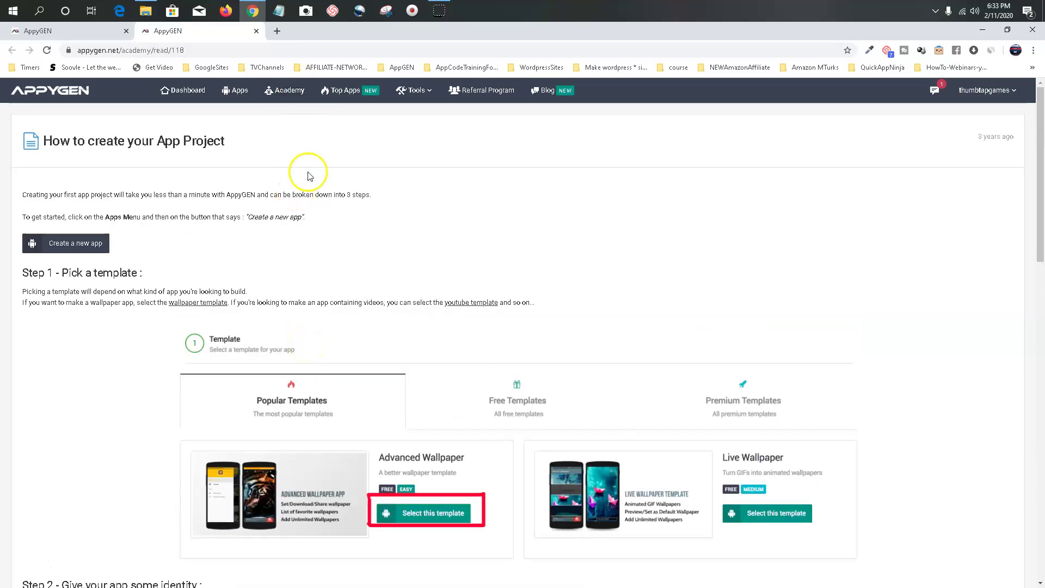
Step: Back on the settings form, enter the app name 'Neon Wolf keyboard Theme'
click(82, 36)
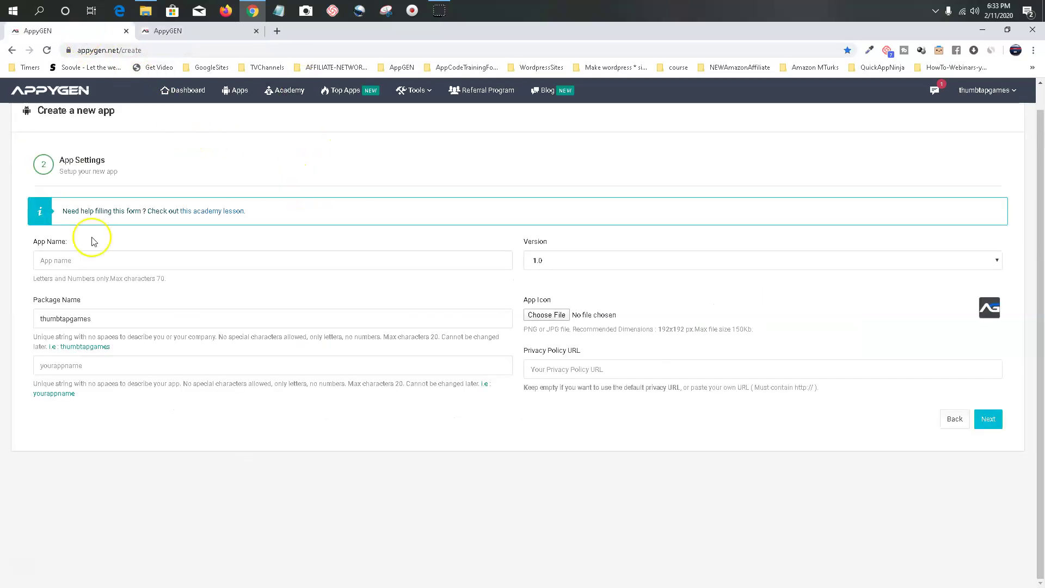
click(141, 261)
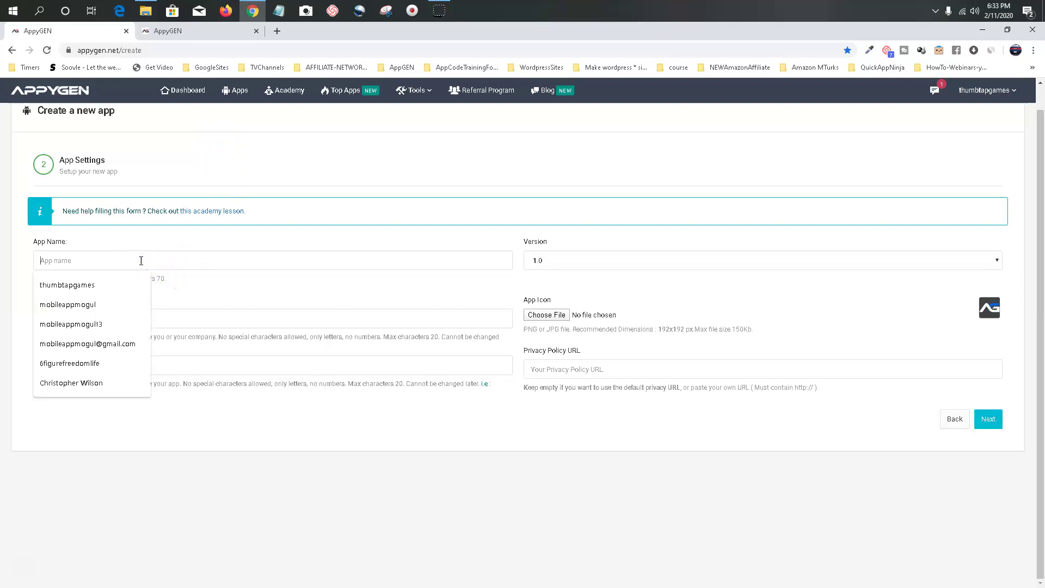
text(Neon Wolf keyboard Theme)
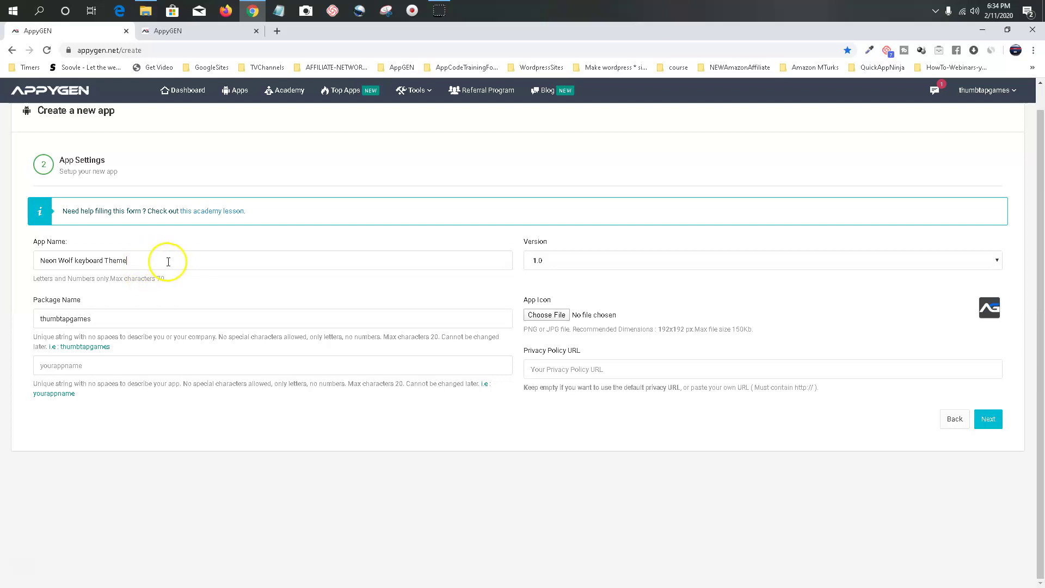
Step: Set the company package name back to thumbtapgames after trying mobileappmogul
click(105, 319)
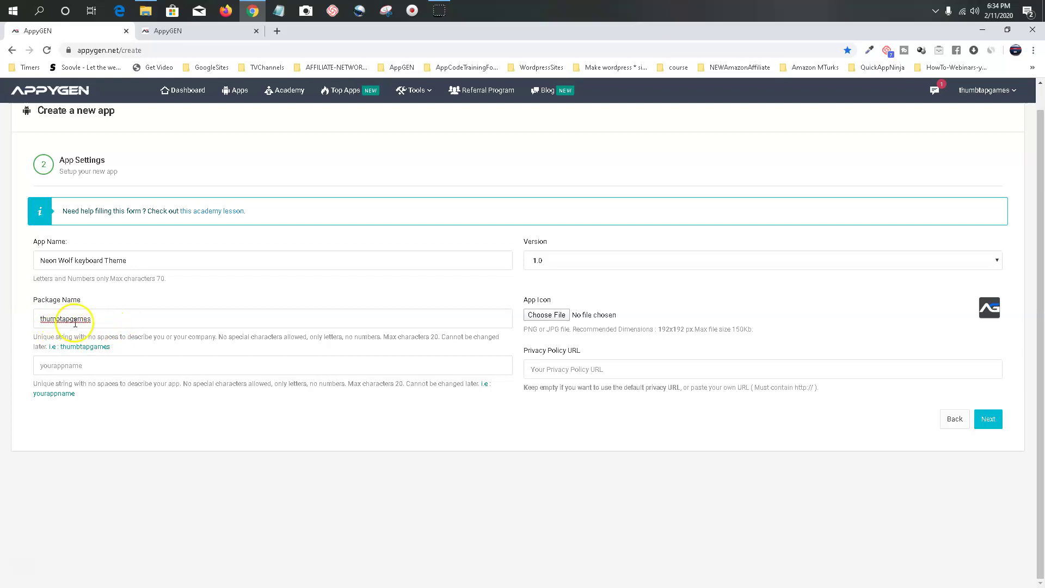
drag(109, 319, 24, 318)
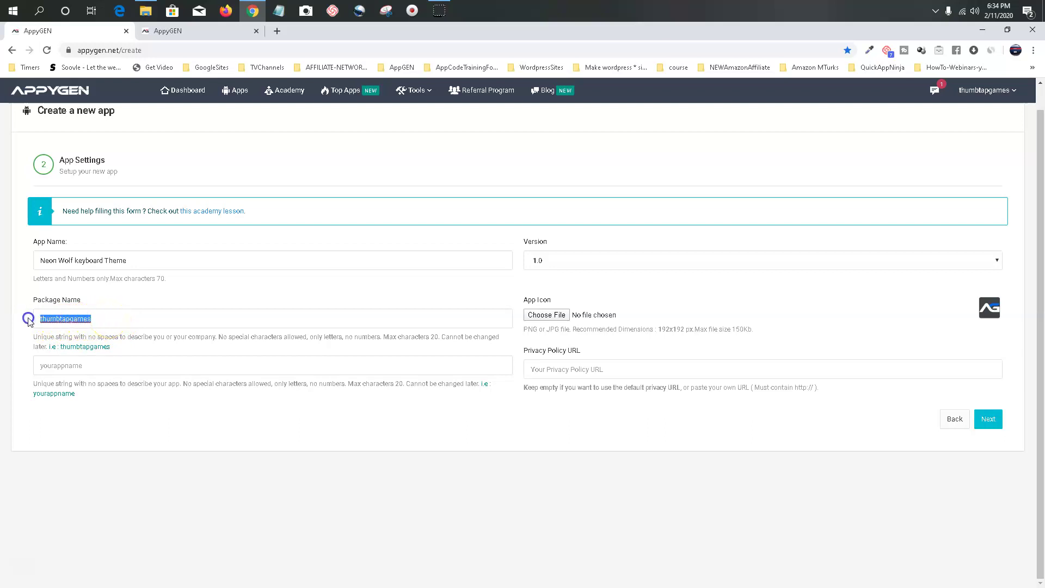
click(109, 320)
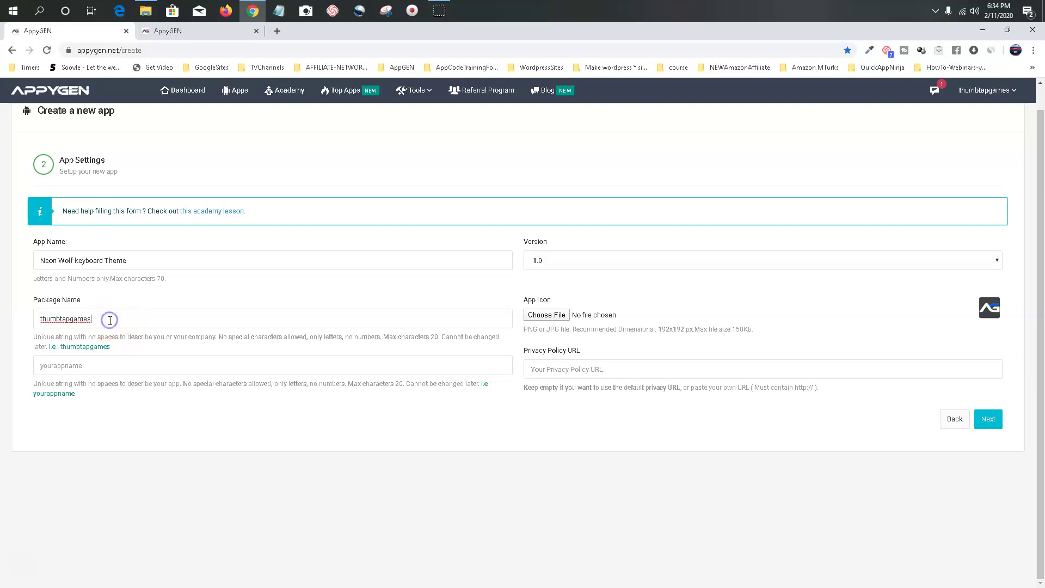
double_click(103, 322)
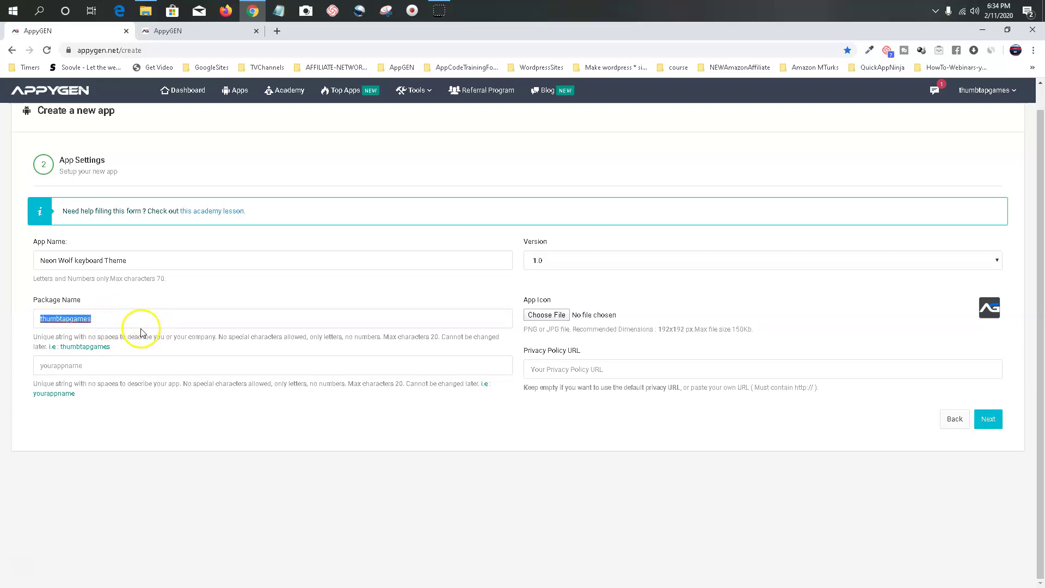
text(mobileappmogu)
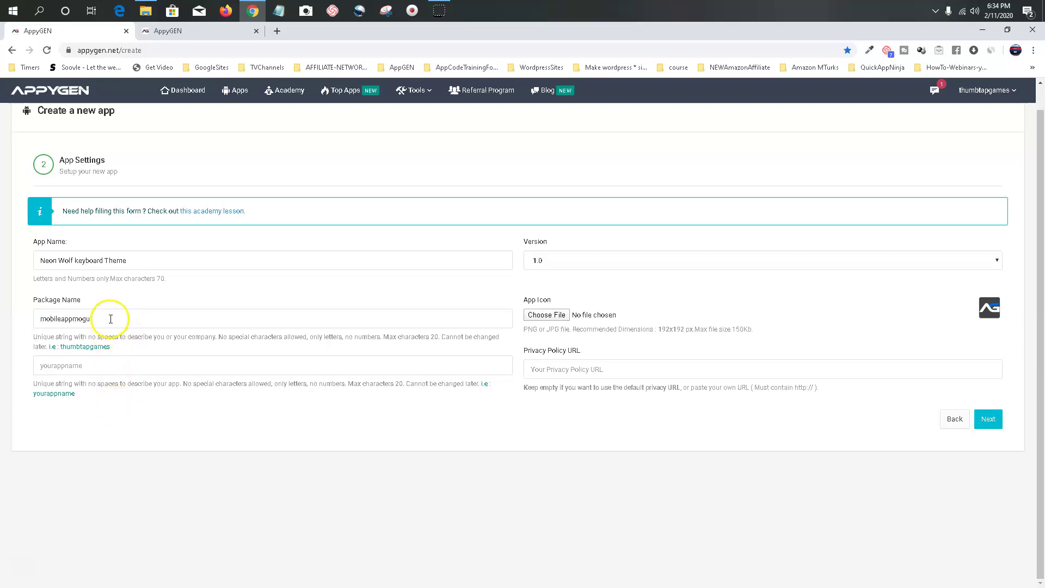
click(111, 319)
drag(111, 319, 23, 322)
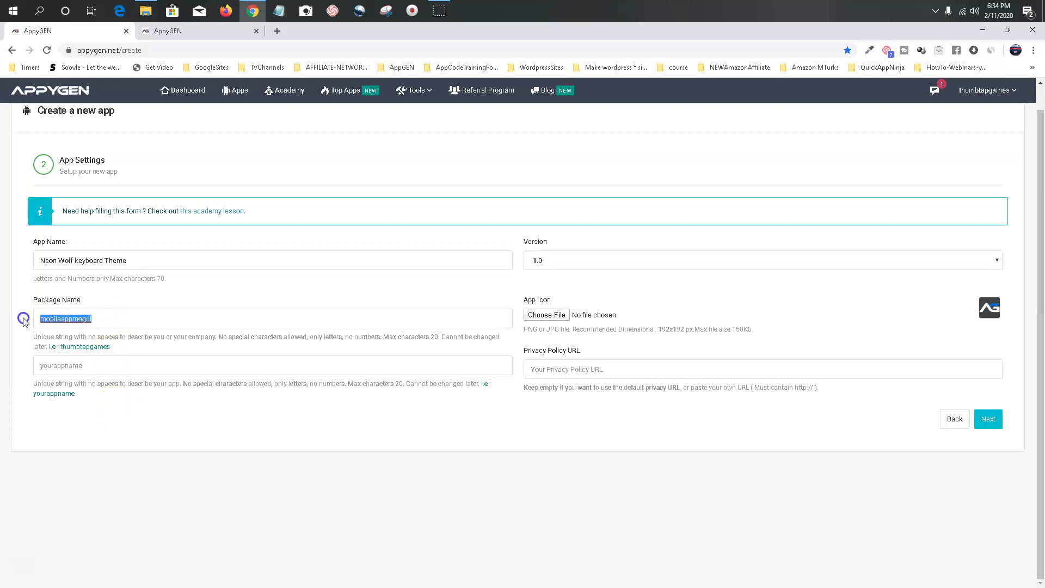
text(thumbtapgames)
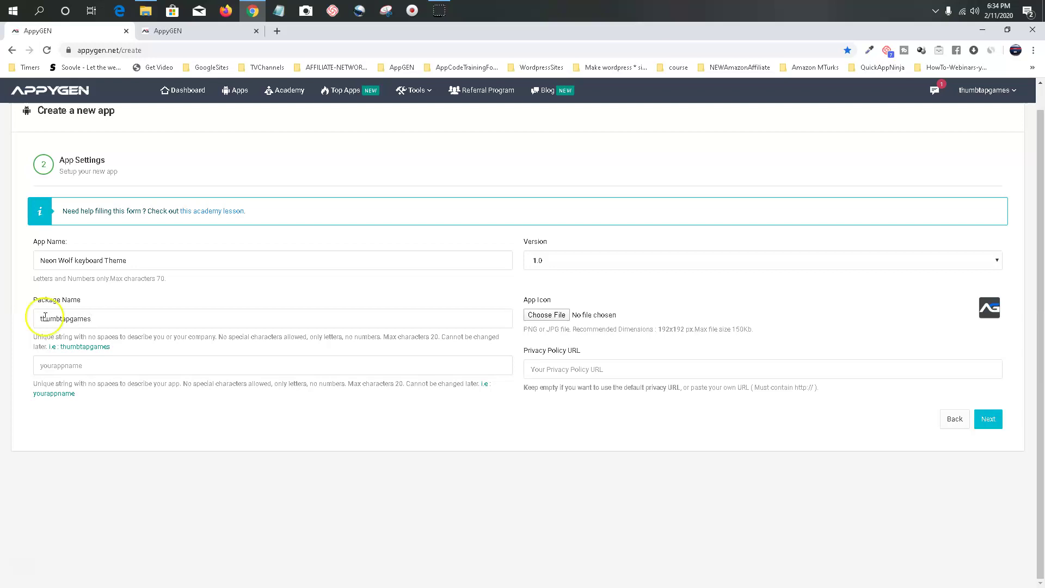
click(130, 301)
Step: Enter neonwolfkeyboard as the app package name
click(127, 364)
click(115, 368)
click(124, 426)
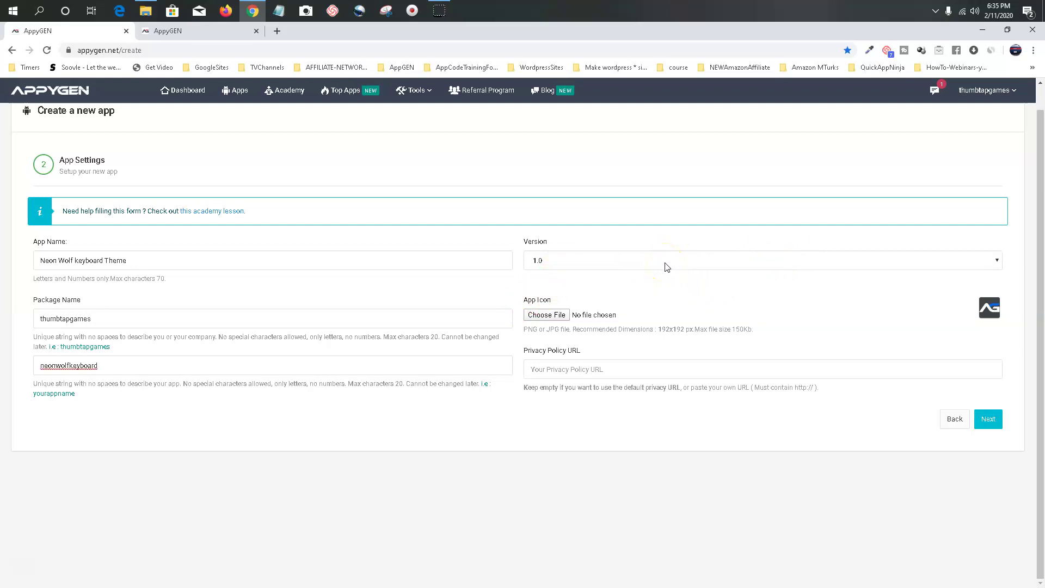
Step: Keep version 1.0 and continue to the App Interface step
click(648, 261)
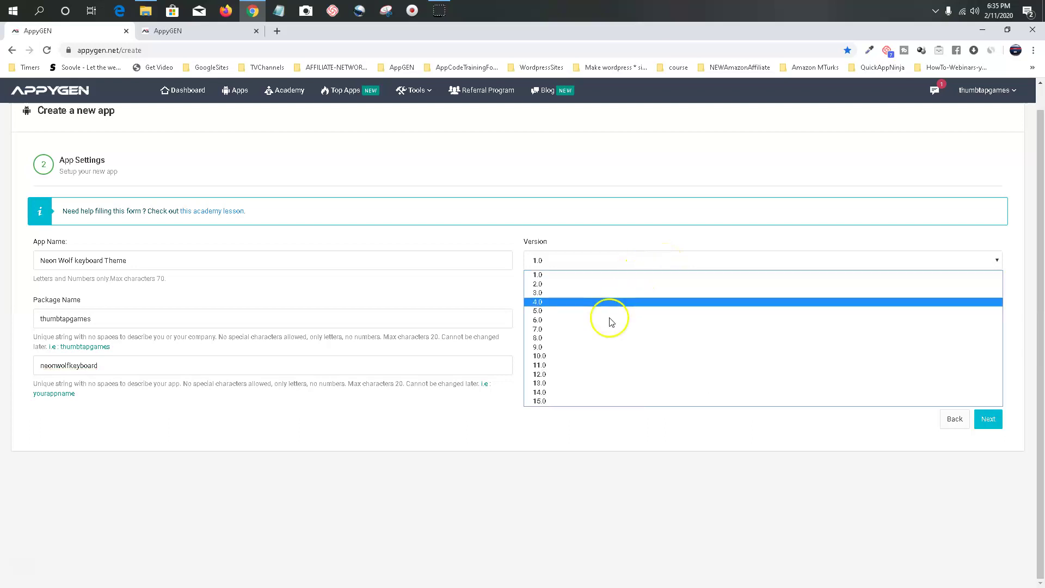
click(603, 227)
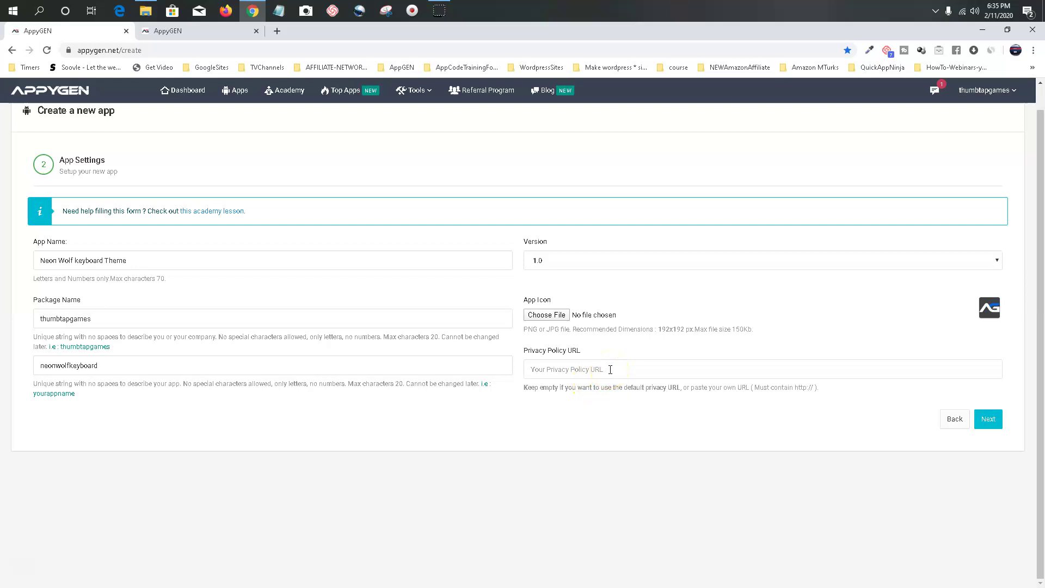
click(992, 422)
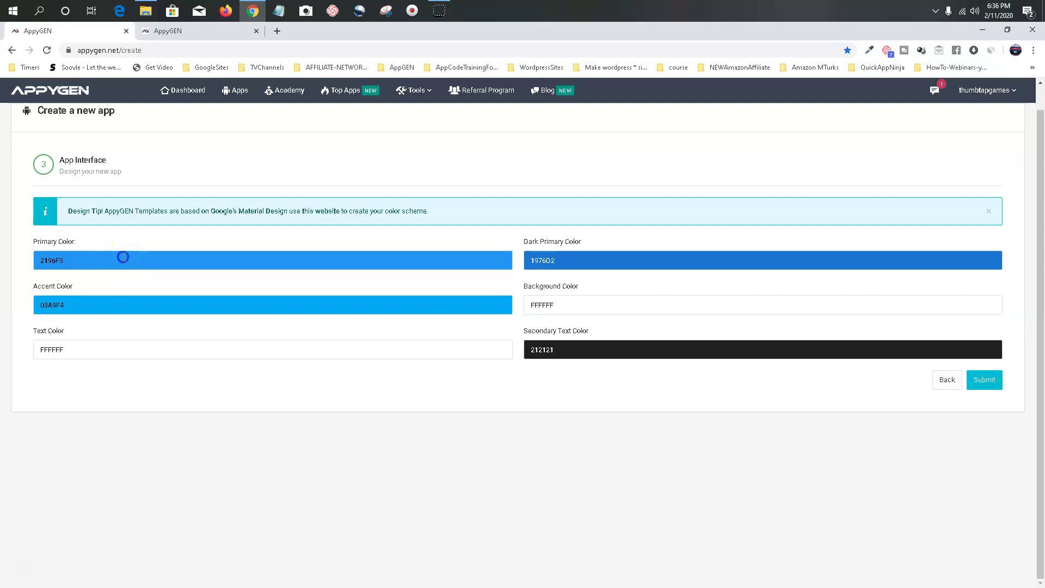
Step: Darken the primary colour to very dark navy 061929
click(123, 257)
click(152, 288)
drag(152, 290, 153, 327)
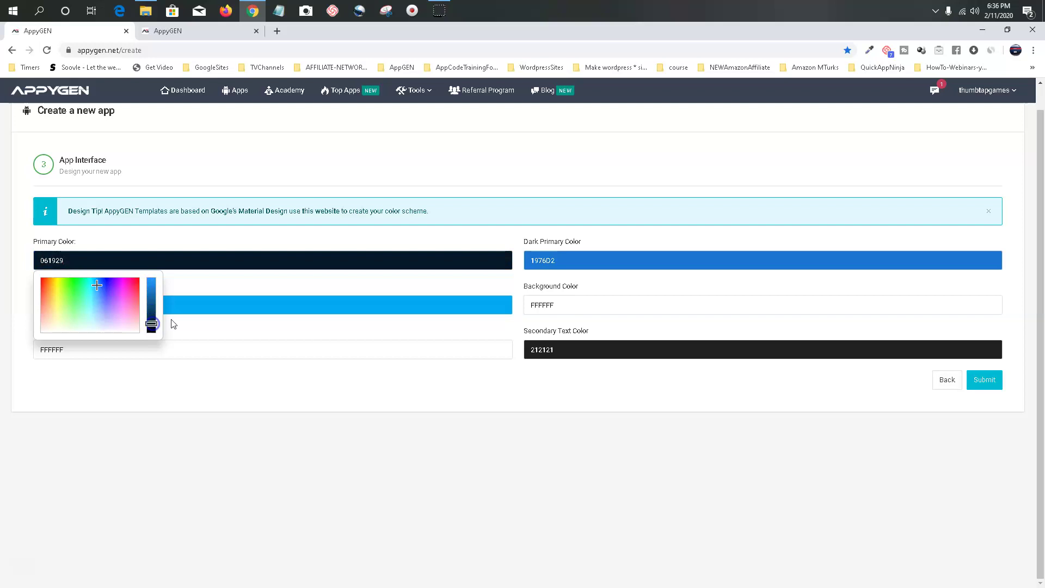
click(182, 233)
Step: Set the accent colour to bright green 61CC4B
click(121, 307)
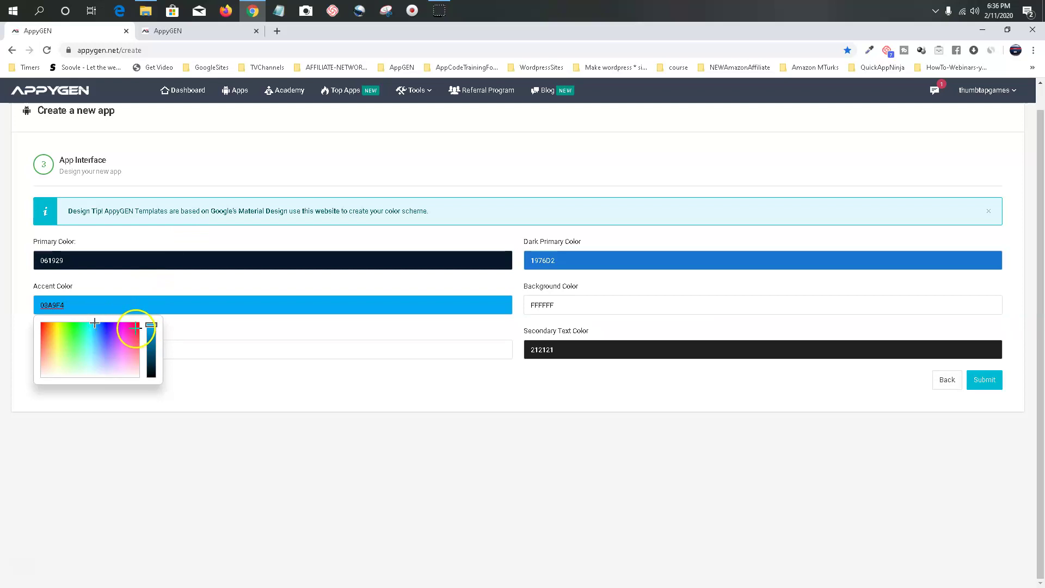
click(135, 328)
mouse_move(151, 325)
mouse_down()
mouse_move(146, 338)
mouse_move(115, 326)
mouse_move(69, 330)
mouse_move(68, 339)
mouse_up()
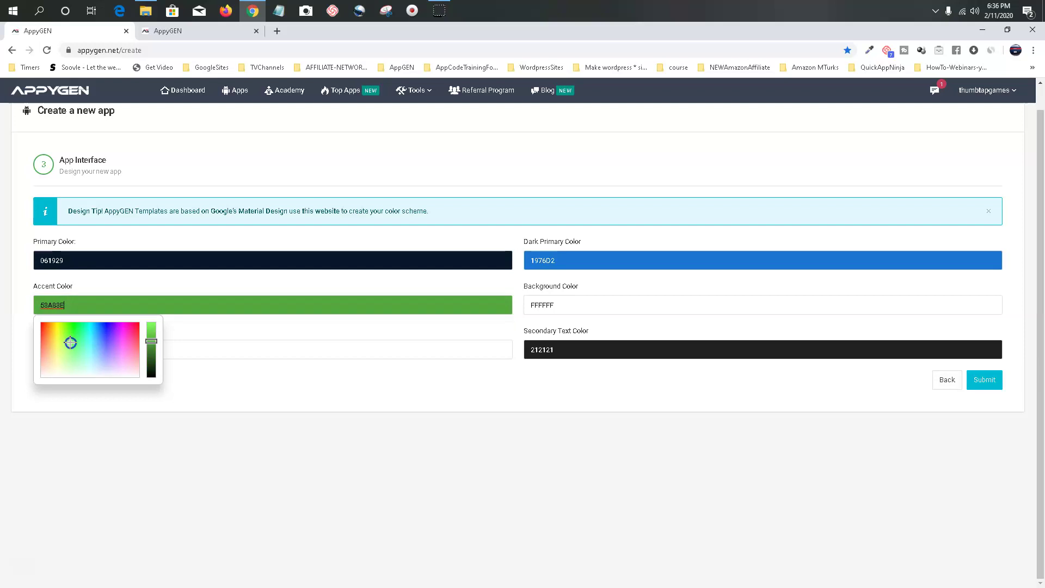
drag(152, 340, 154, 338)
click(163, 283)
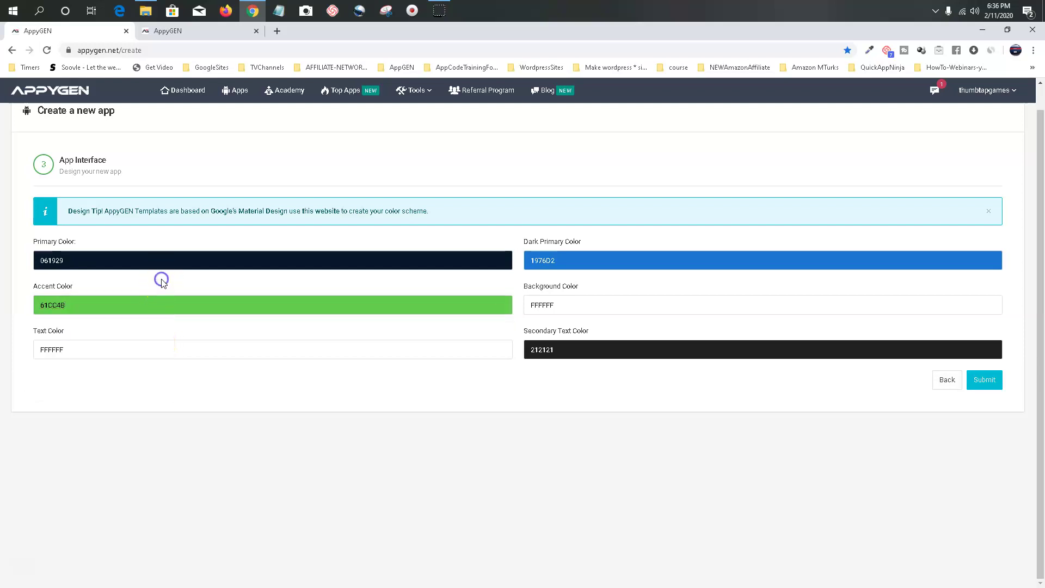
Step: Set the text colour to dark grey 404040
click(119, 347)
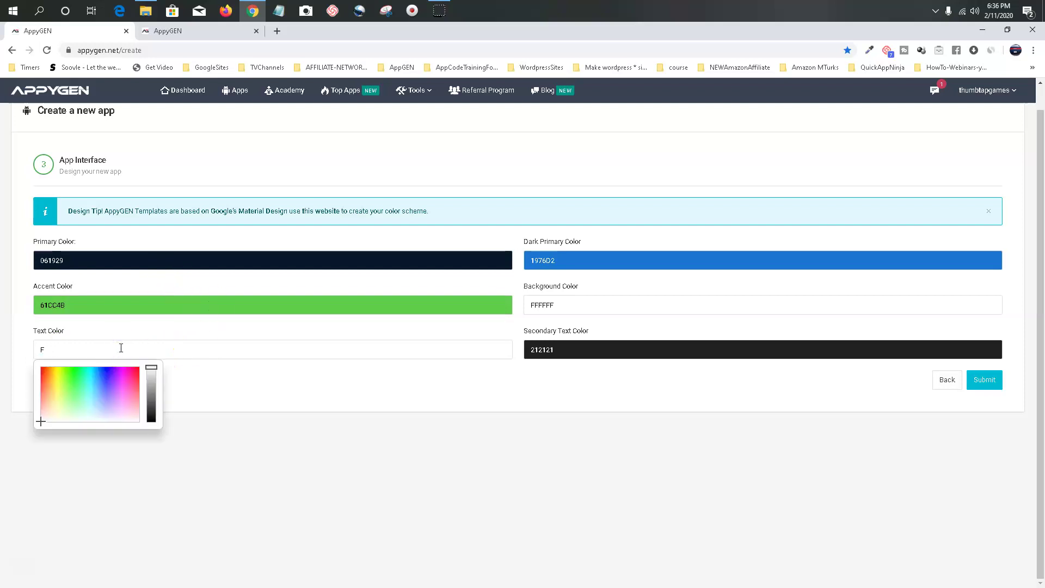
drag(151, 367, 153, 426)
click(225, 402)
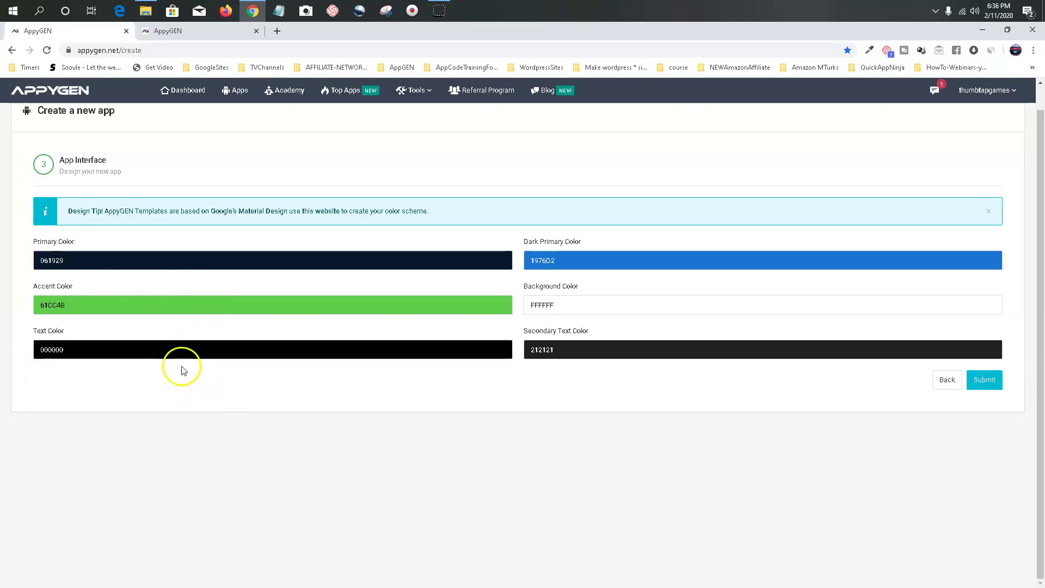
click(99, 351)
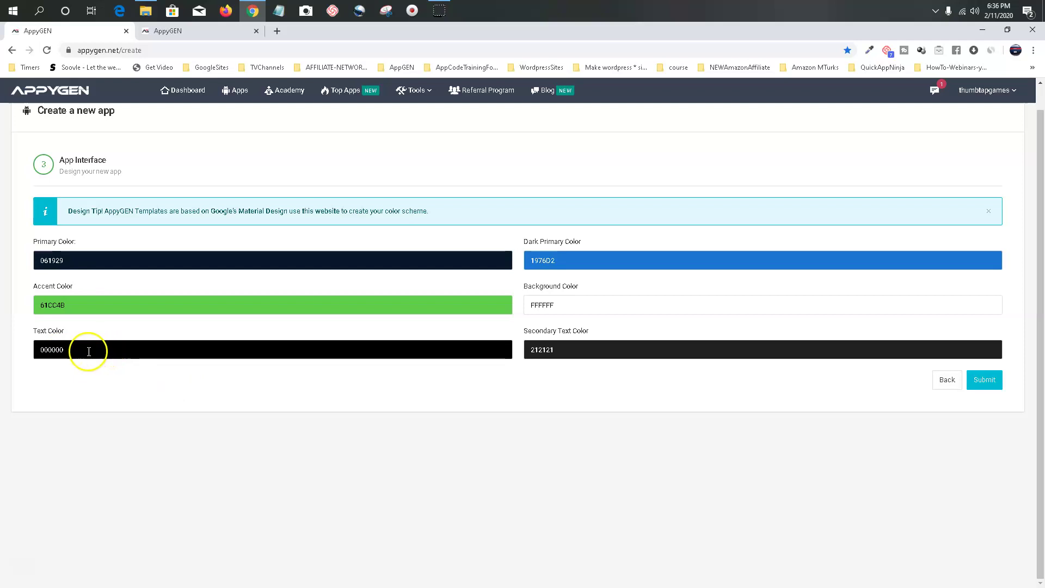
click(82, 350)
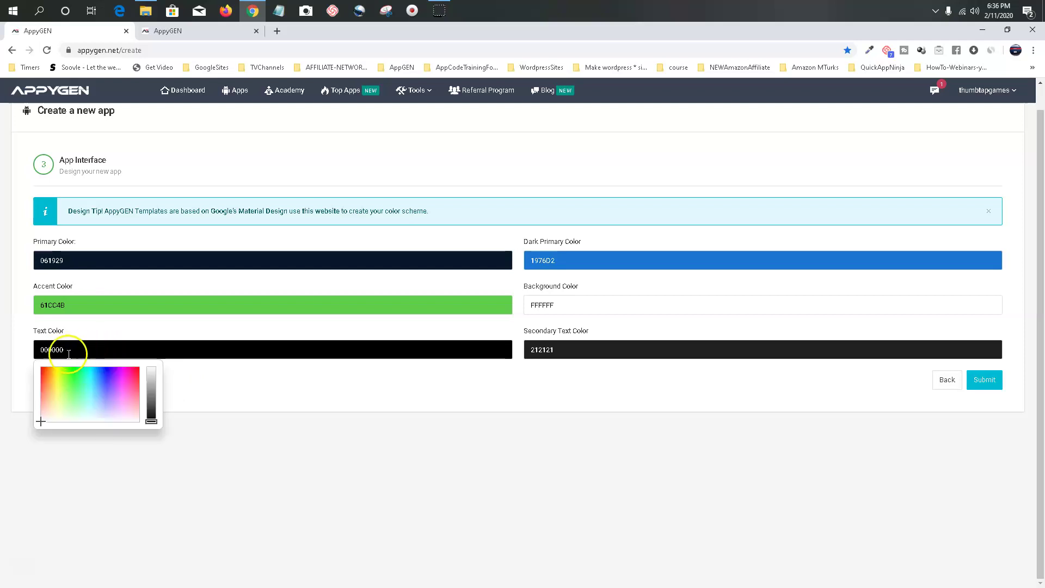
drag(153, 422, 153, 413)
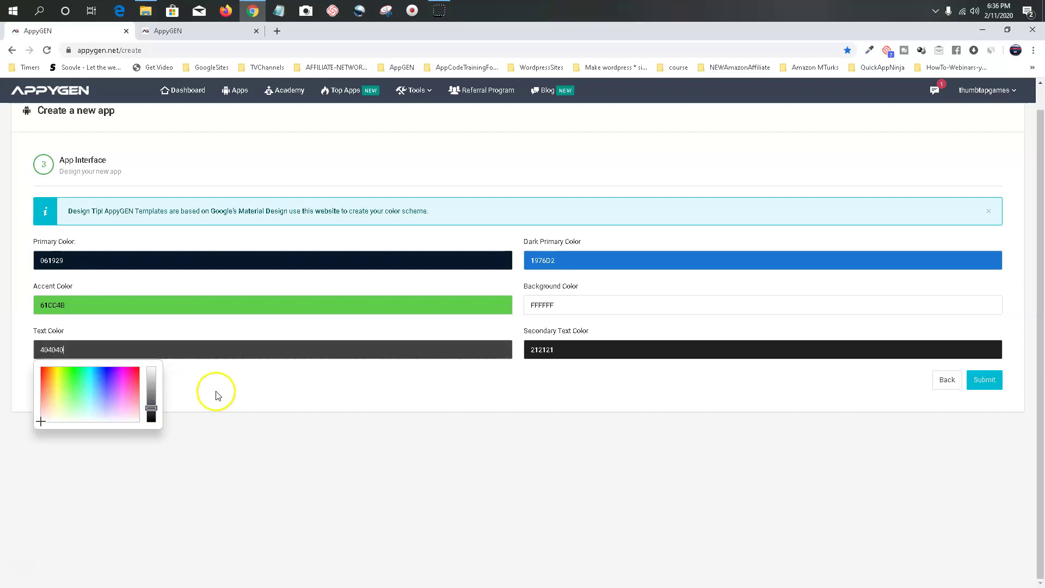
click(214, 392)
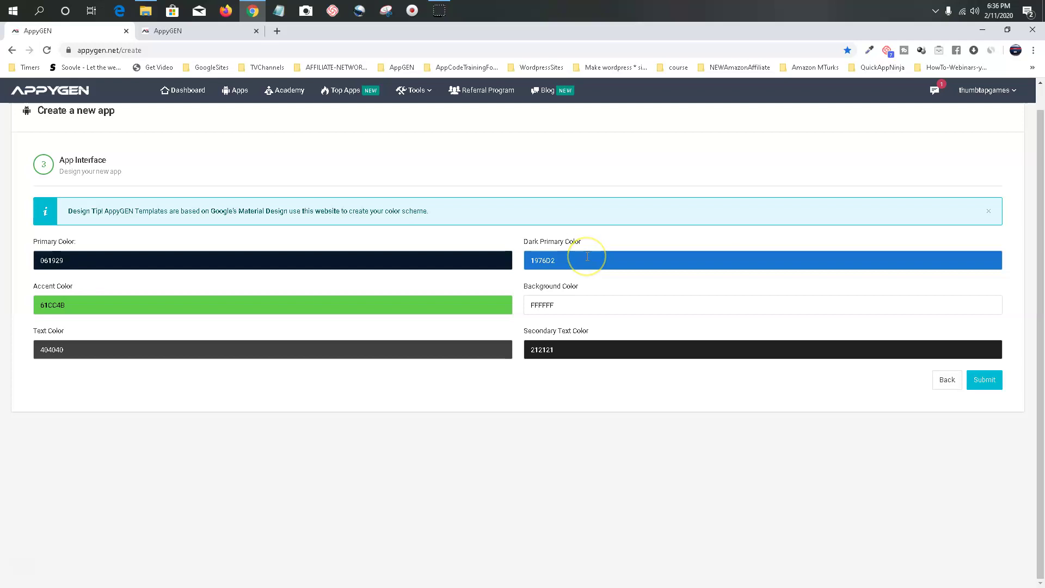
Step: Make the dark primary colour deep blue 092B4D, keep background white, and submit
click(587, 256)
drag(642, 283, 640, 322)
drag(642, 320, 641, 318)
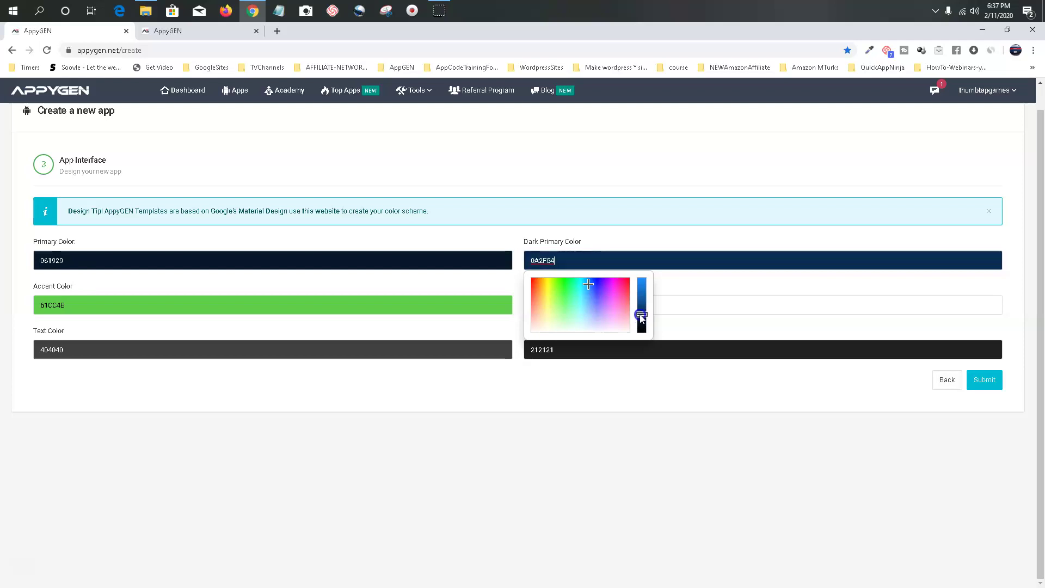
click(616, 221)
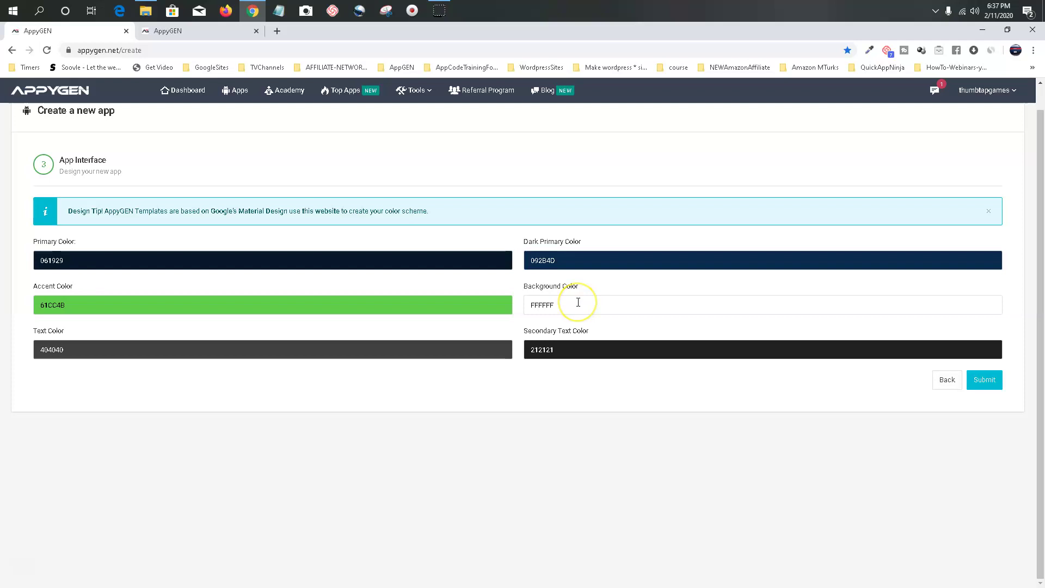
click(578, 302)
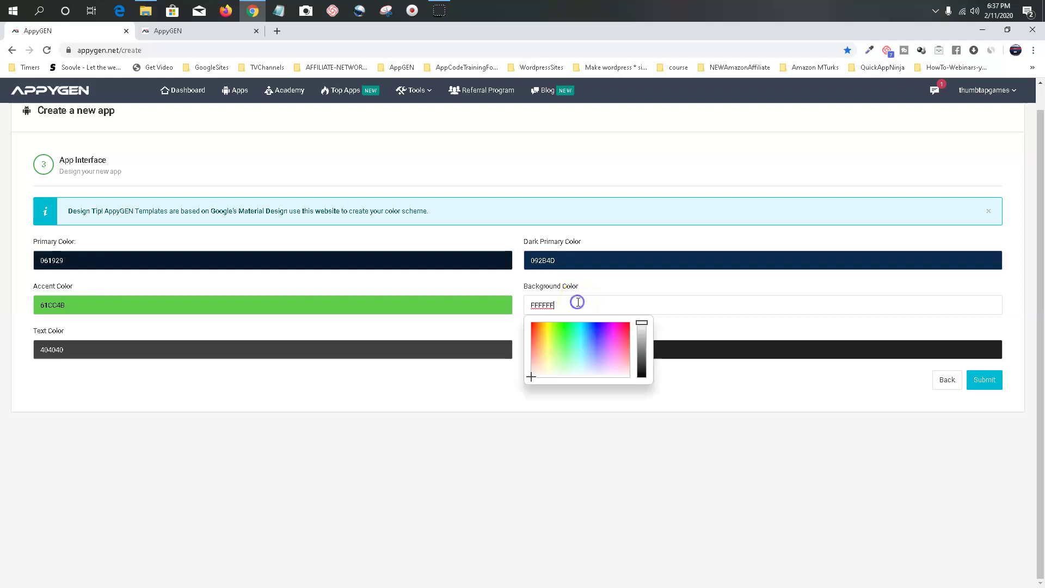
click(593, 282)
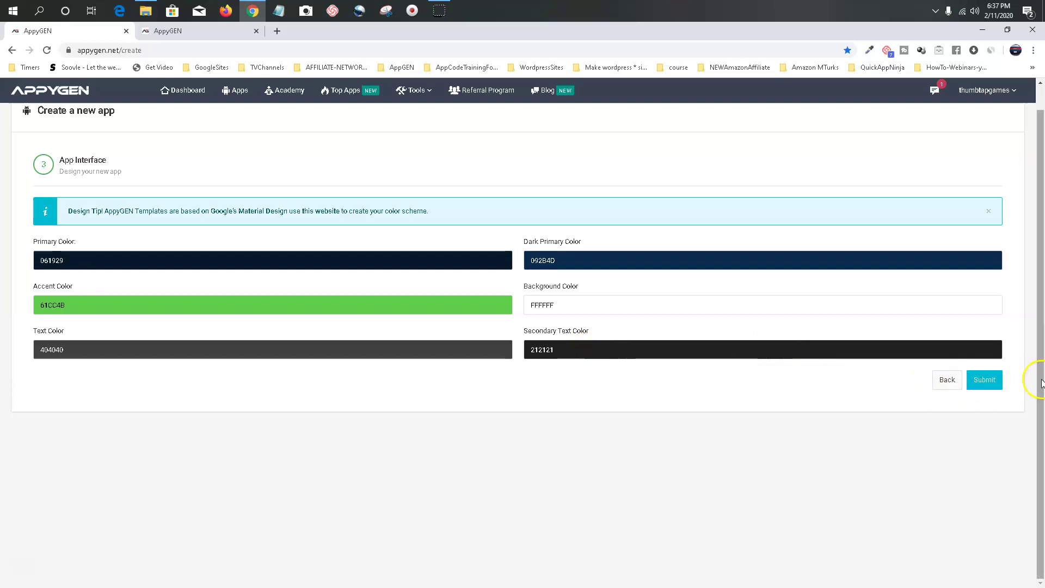
click(984, 381)
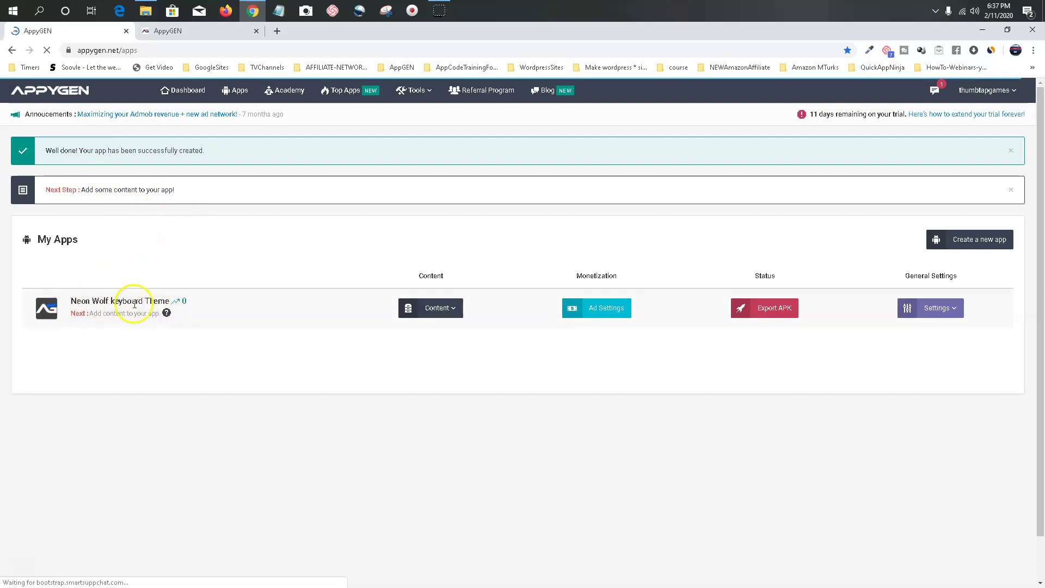
Step: Choose Add/Edit Content from the Content menu of Neon Wolf keyboard Theme
click(456, 309)
click(416, 337)
scroll(417, 343, down, 1)
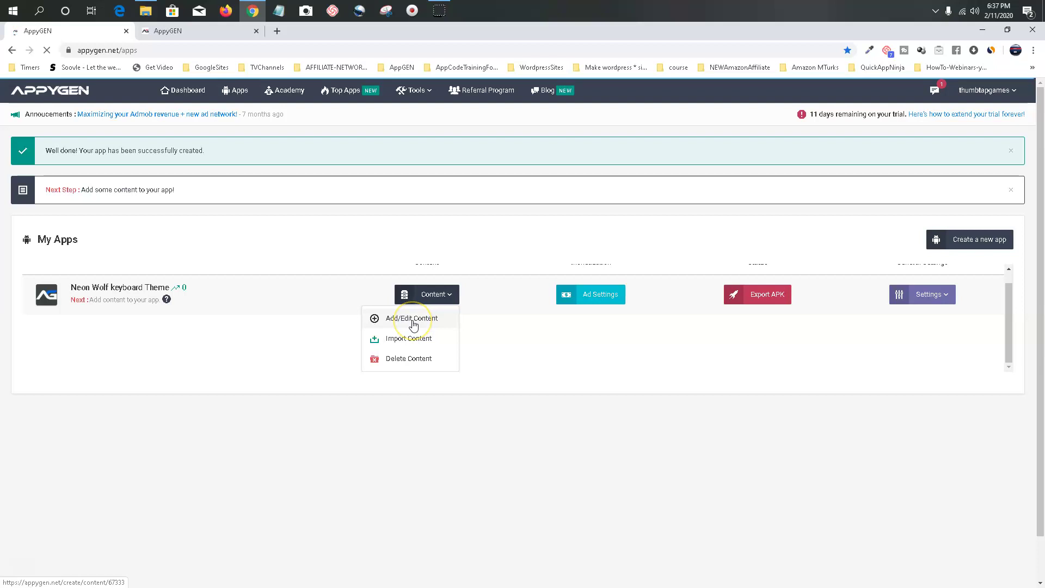
click(403, 339)
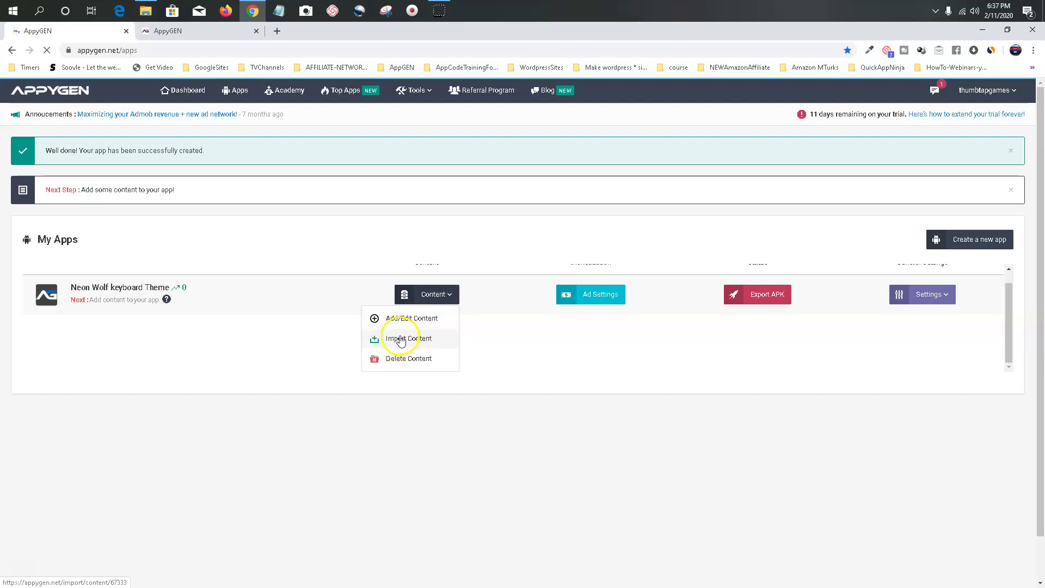
click(403, 318)
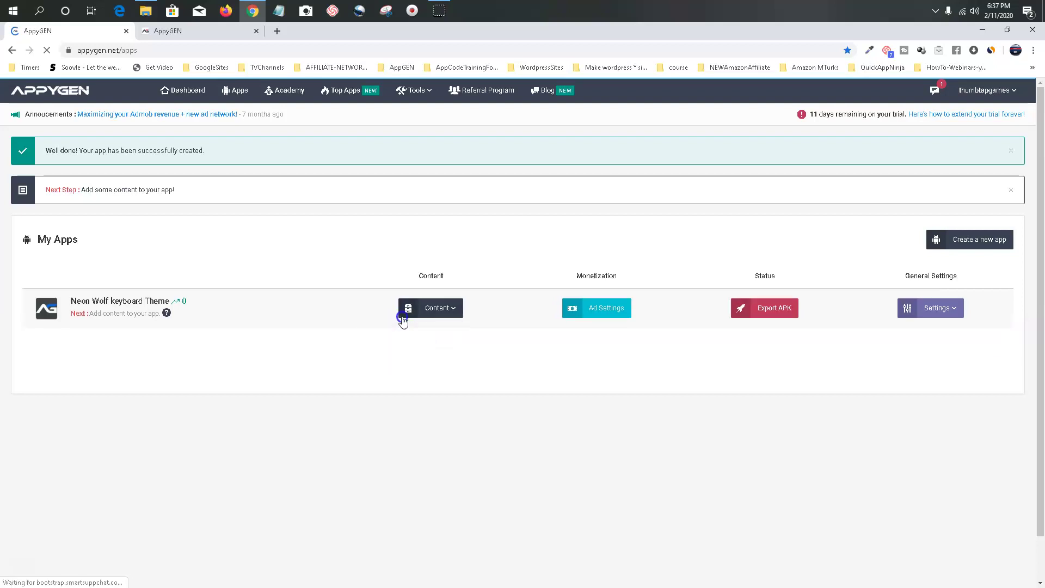